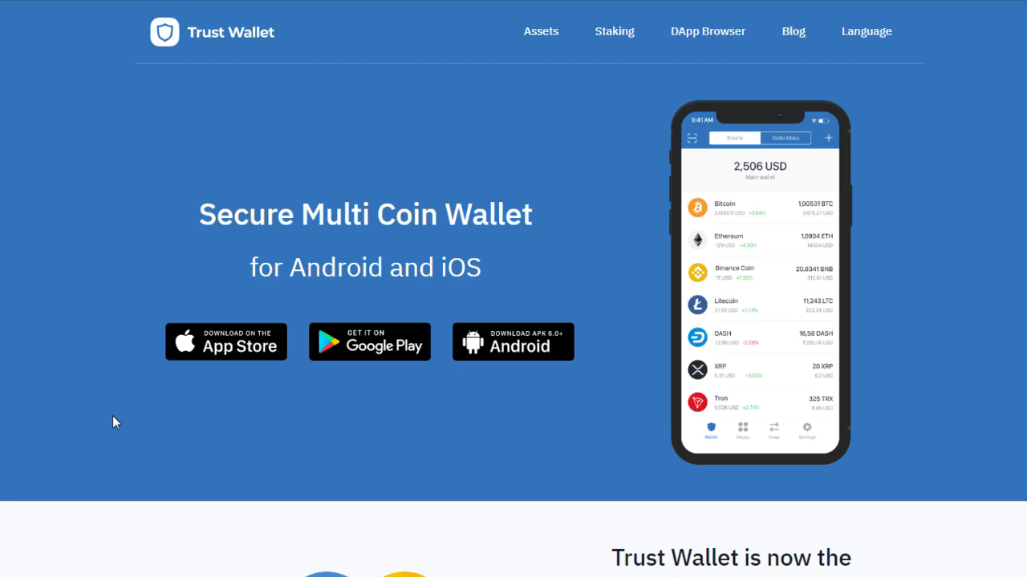
- Look over the converter page and set the mnemonic length to 15 words, via 24
scroll(113, 416, down, 4)
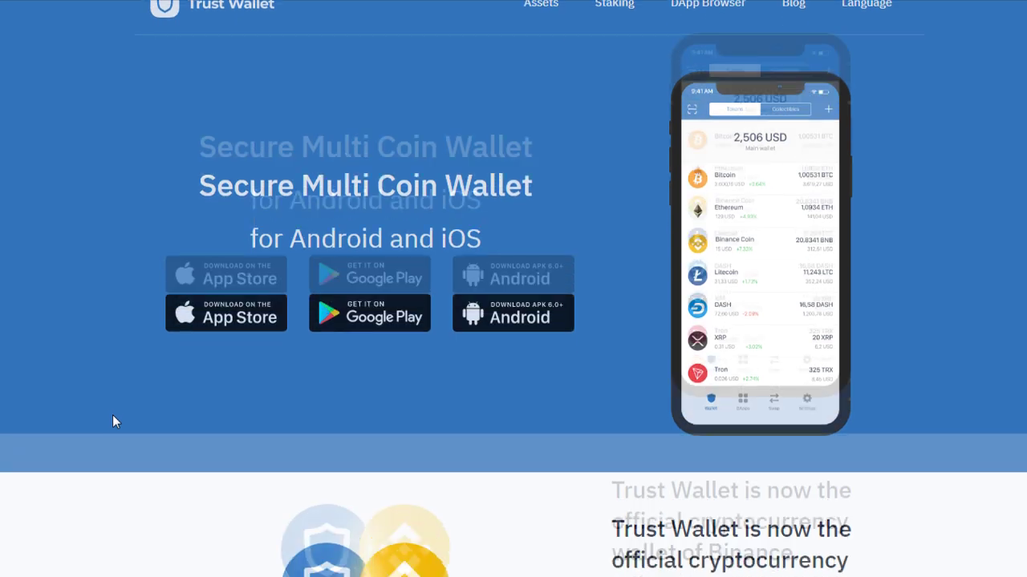
scroll(113, 420, down, 1)
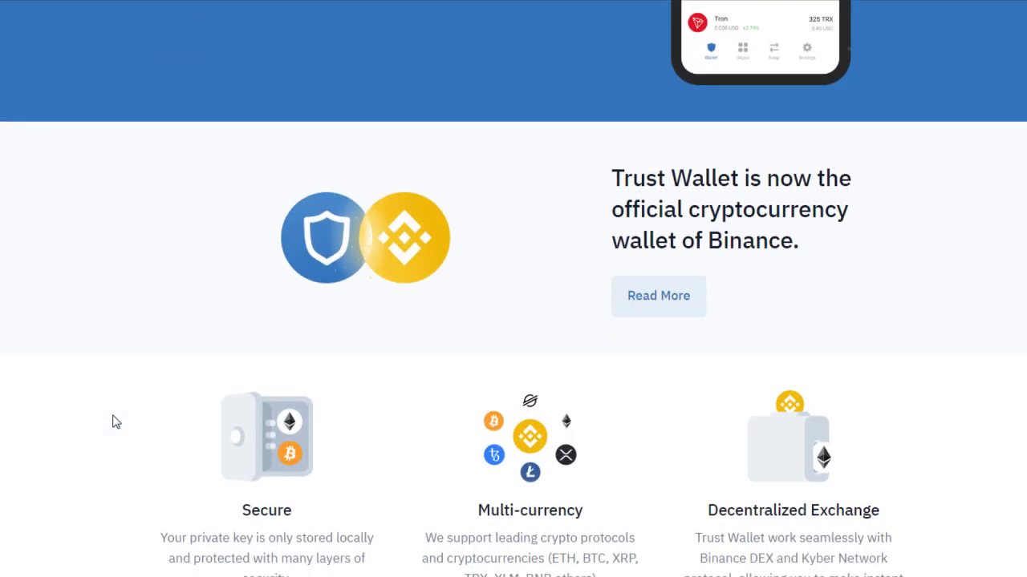
scroll(116, 421, down, 2)
scroll(117, 421, down, 2)
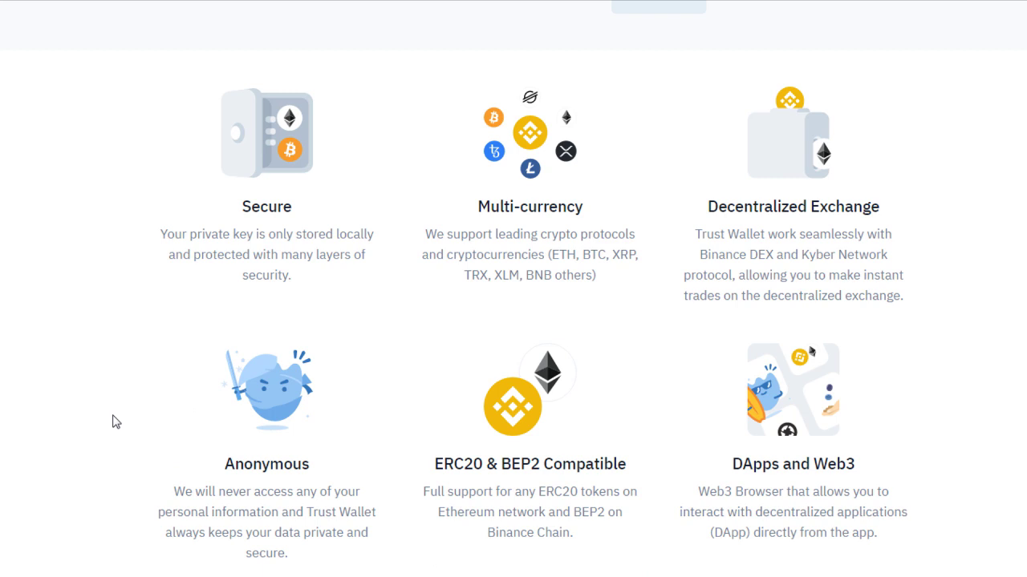
scroll(115, 421, down, 5)
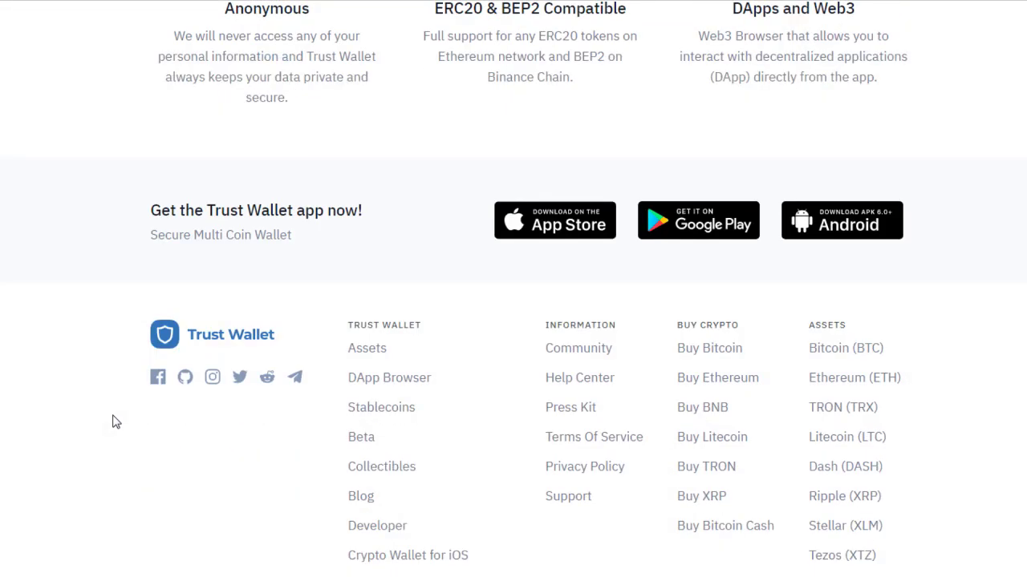
scroll(114, 421, up, 5)
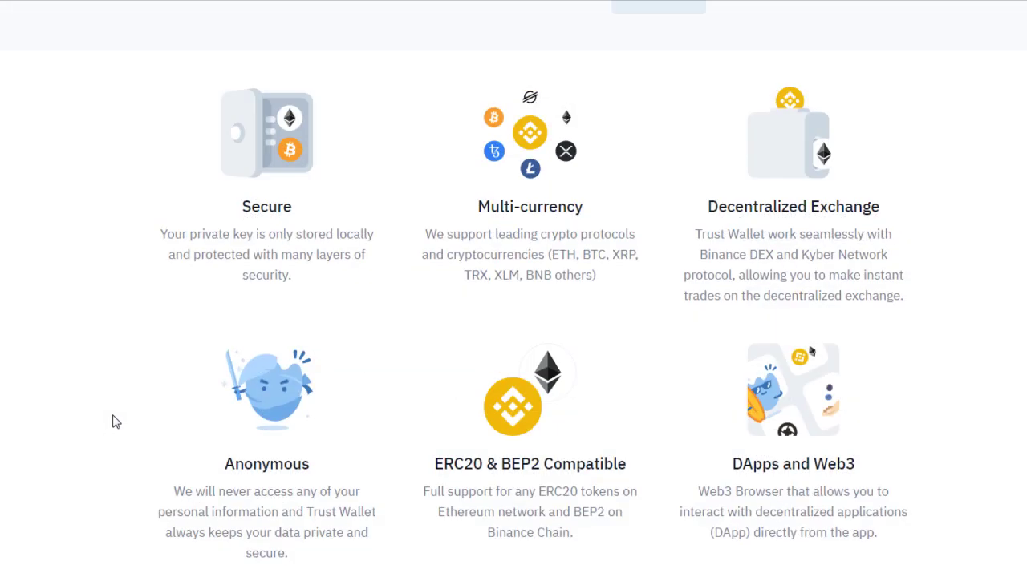
scroll(114, 417, up, 5)
scroll(113, 415, up, 4)
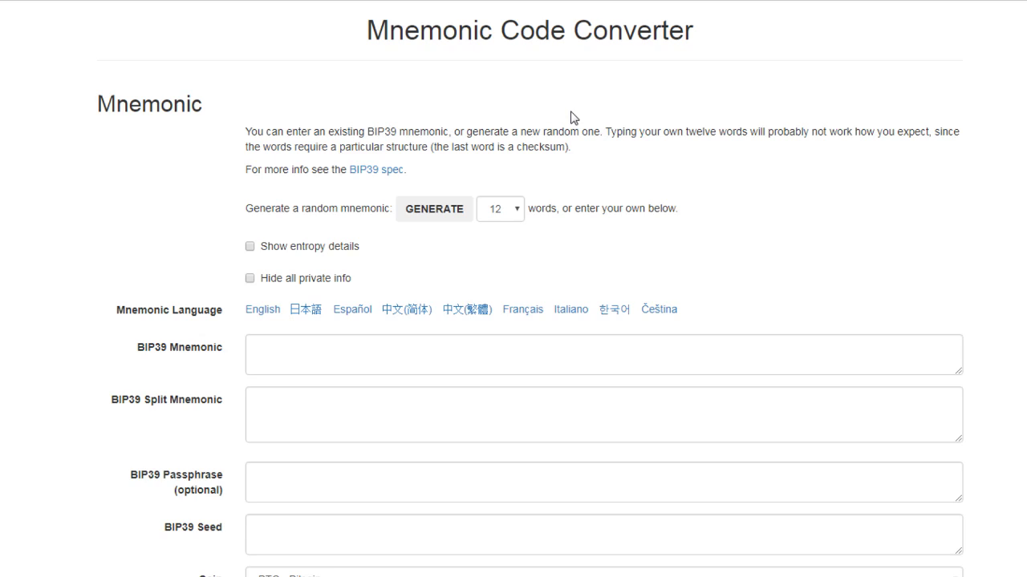
click(493, 207)
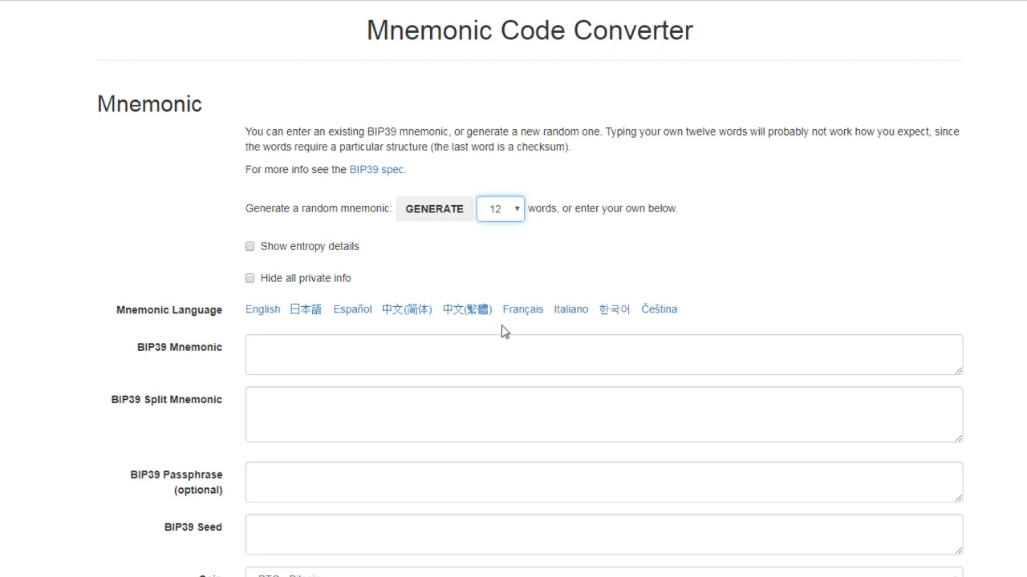
key(Down)
key(Down)
key(Down)
click(506, 296)
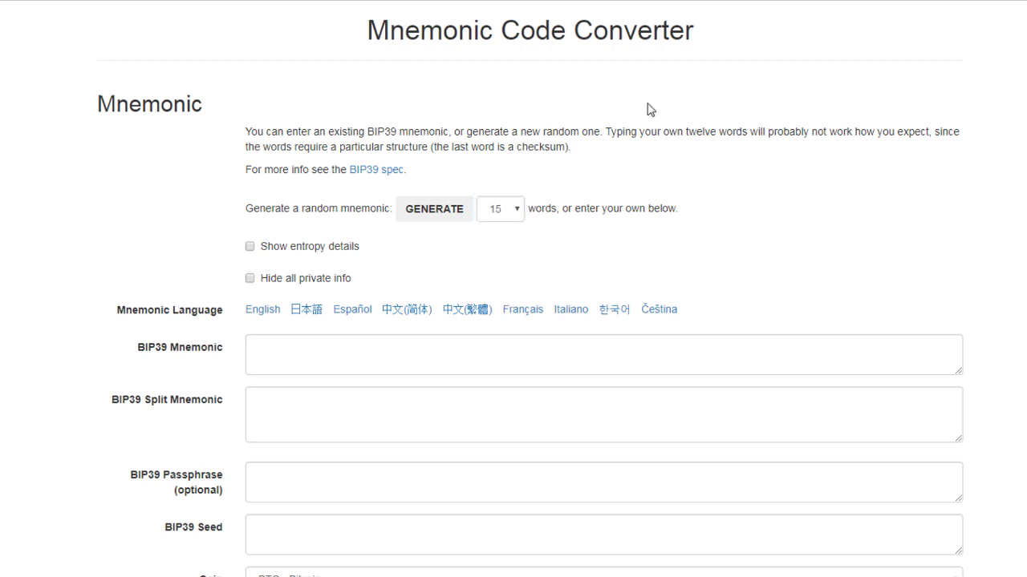
- Select and deselect the Mnemonic Code Converter title, then reopen the word-count choices
drag(366, 30, 701, 32)
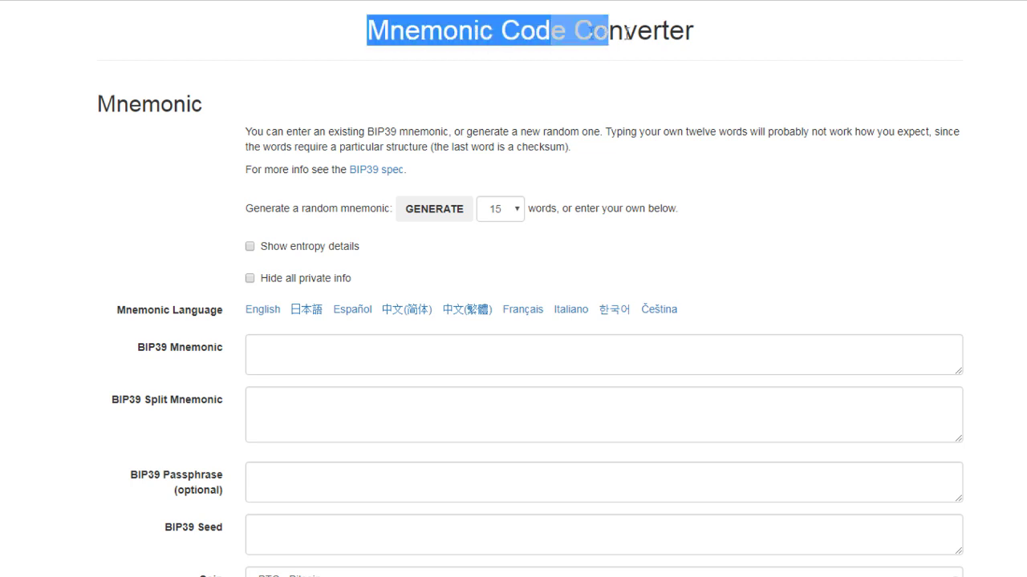
click(701, 32)
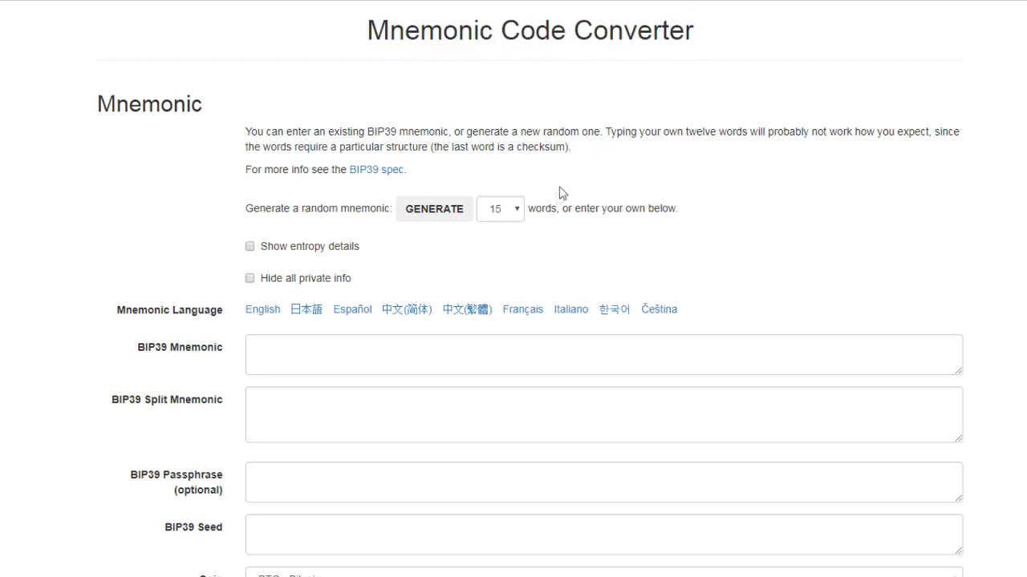
click(511, 210)
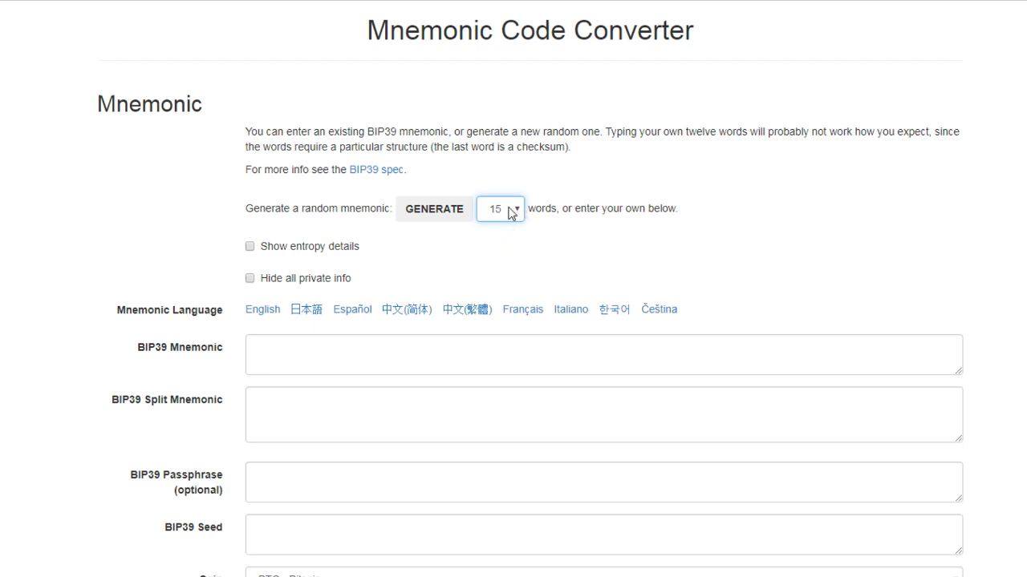
click(595, 159)
scroll(705, 233, down, 5)
scroll(753, 227, down, 5)
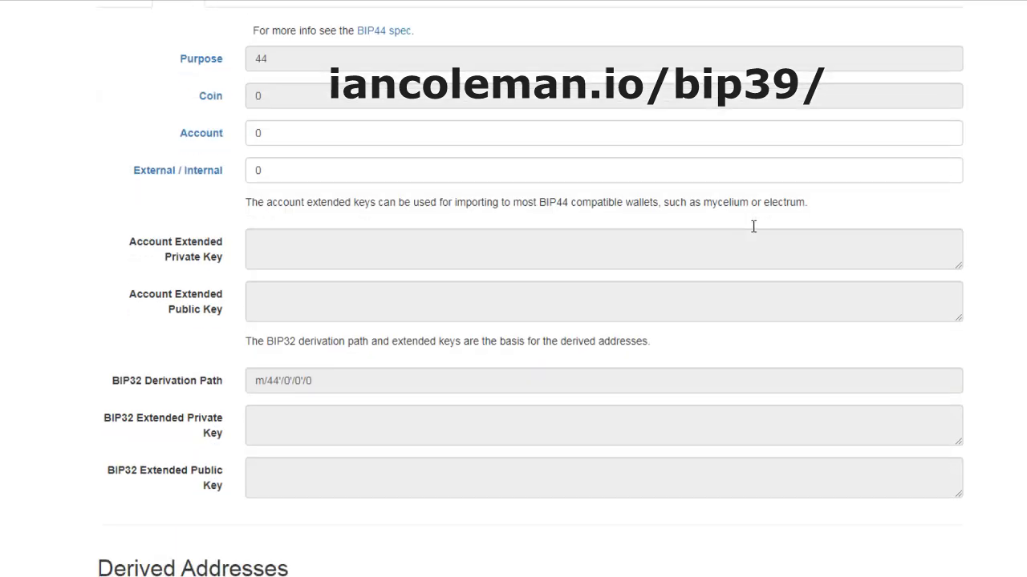
scroll(753, 227, down, 5)
scroll(753, 227, down, 5)
scroll(754, 232, down, 3)
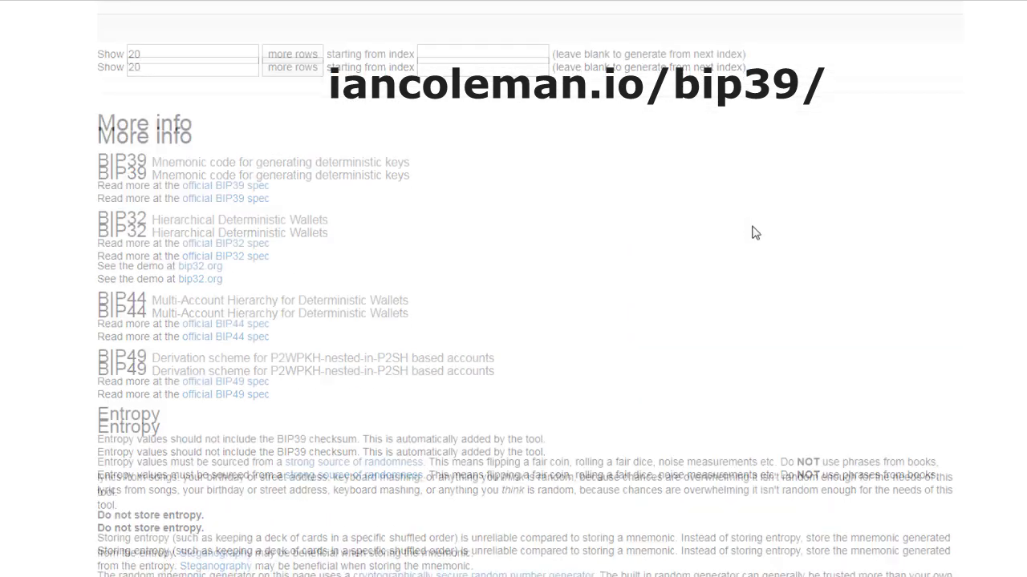
scroll(754, 231, down, 4)
scroll(754, 232, down, 3)
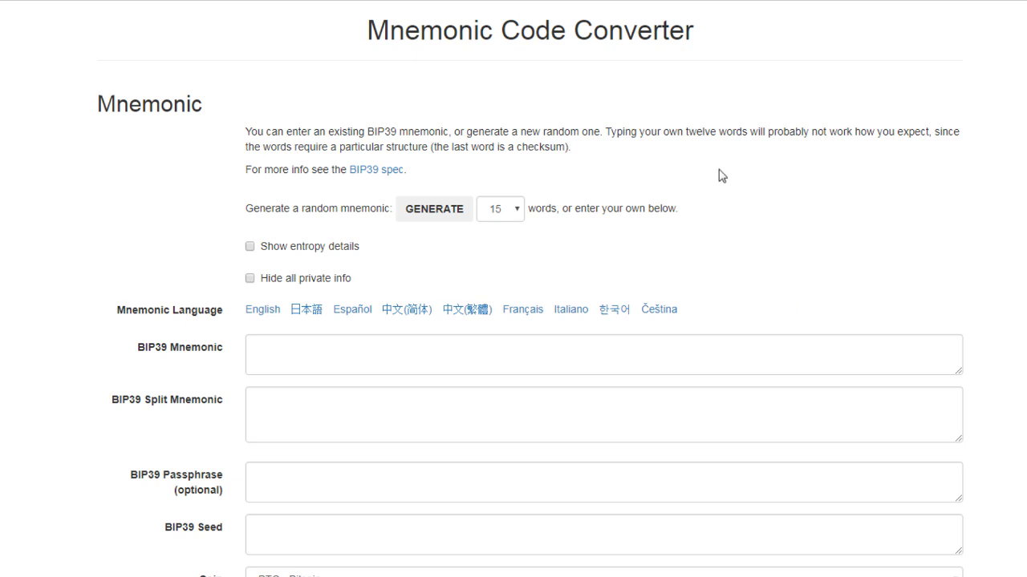
- Set the mnemonic length to 12 words and generate a random mnemonic
click(499, 209)
click(536, 240)
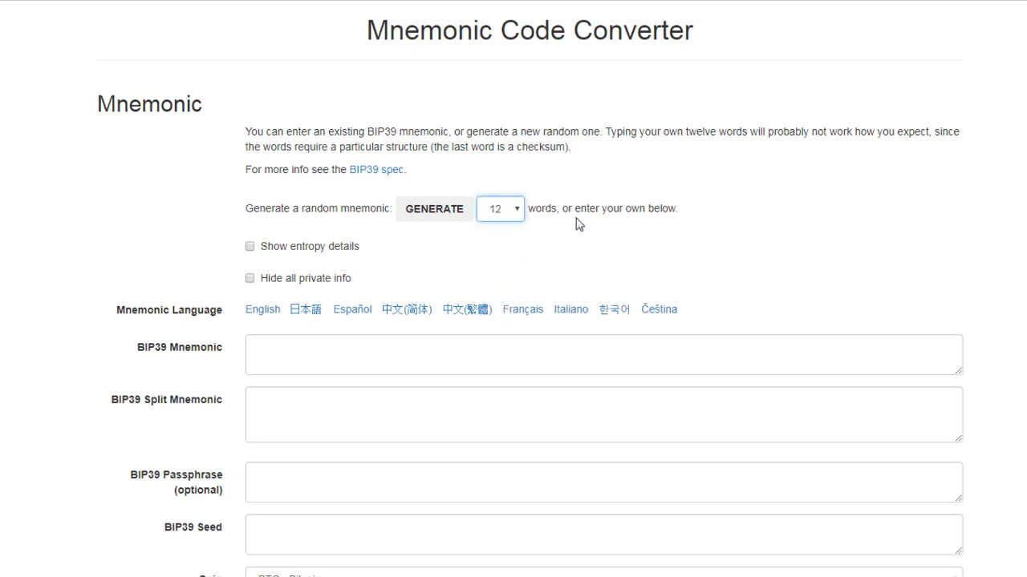
click(604, 178)
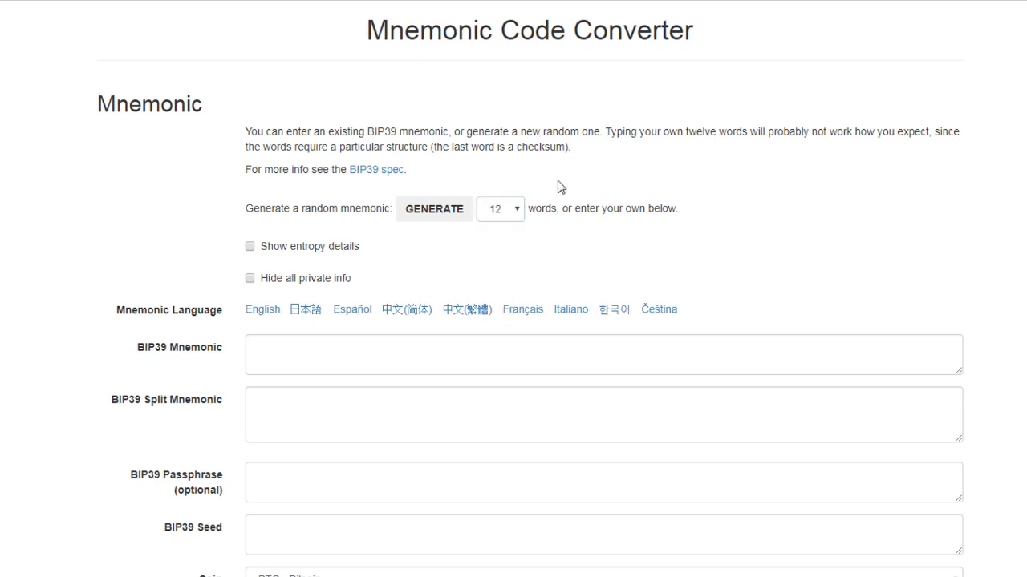
scroll(607, 188, down, 1)
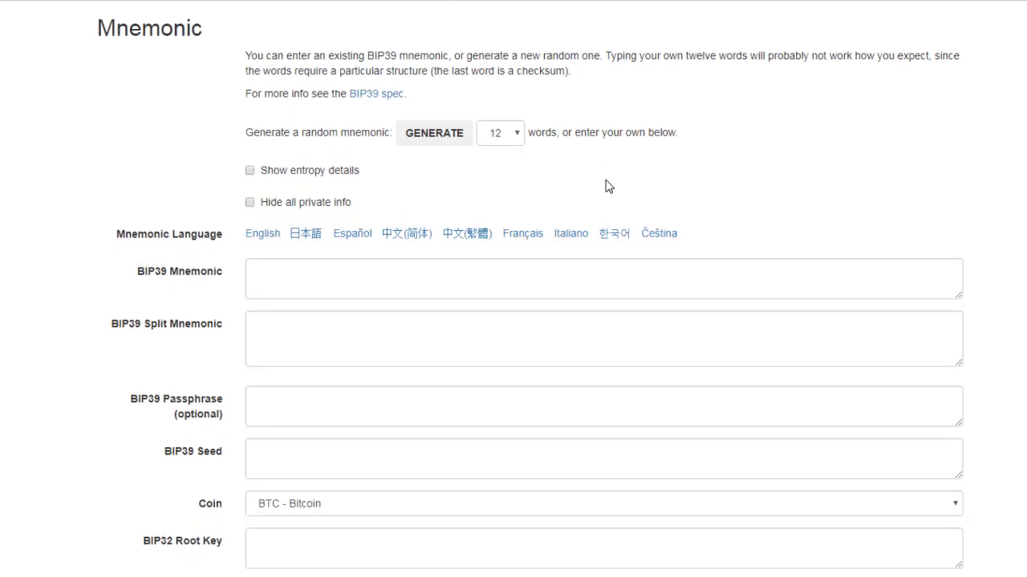
click(263, 234)
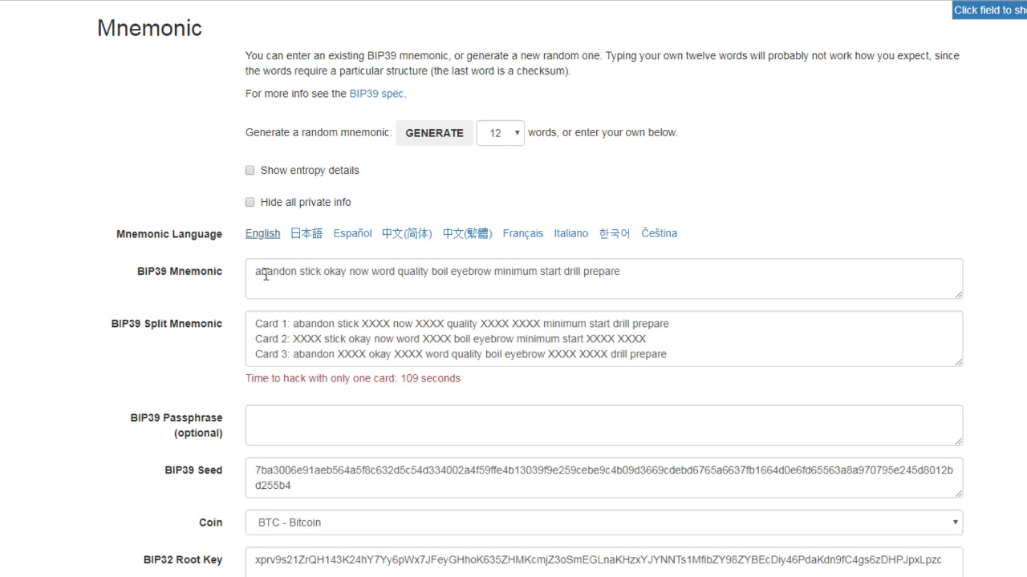
- Delete that mnemonic and generate a new 12-word English one
triple_click(265, 275)
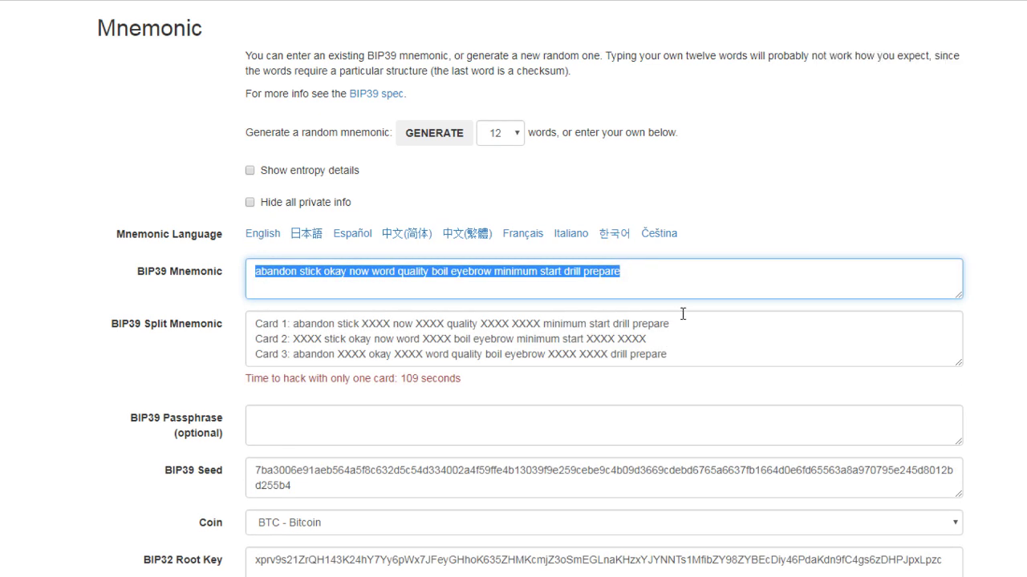
key(BackSpace)
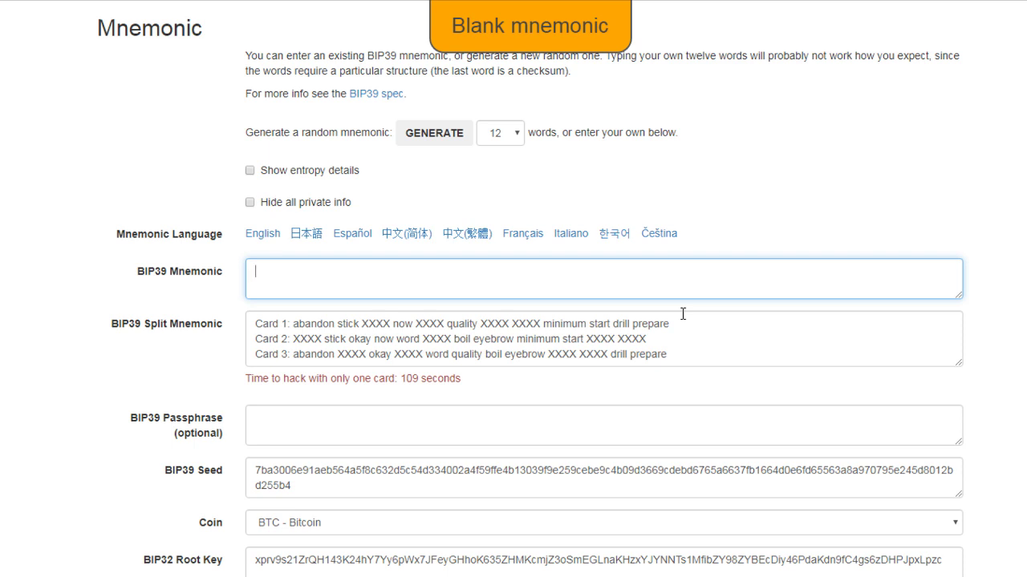
click(255, 234)
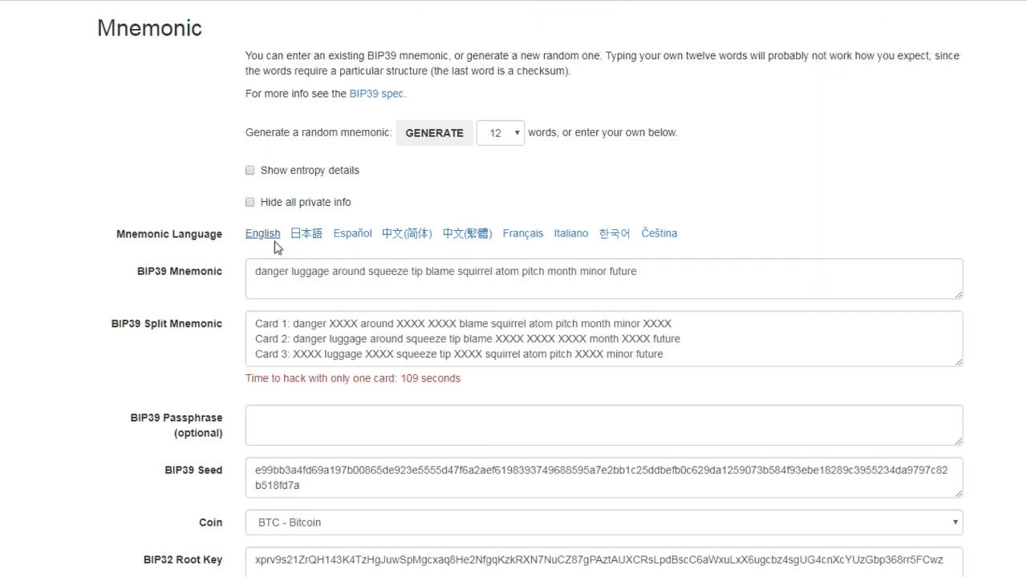
mouse_move(603, 279)
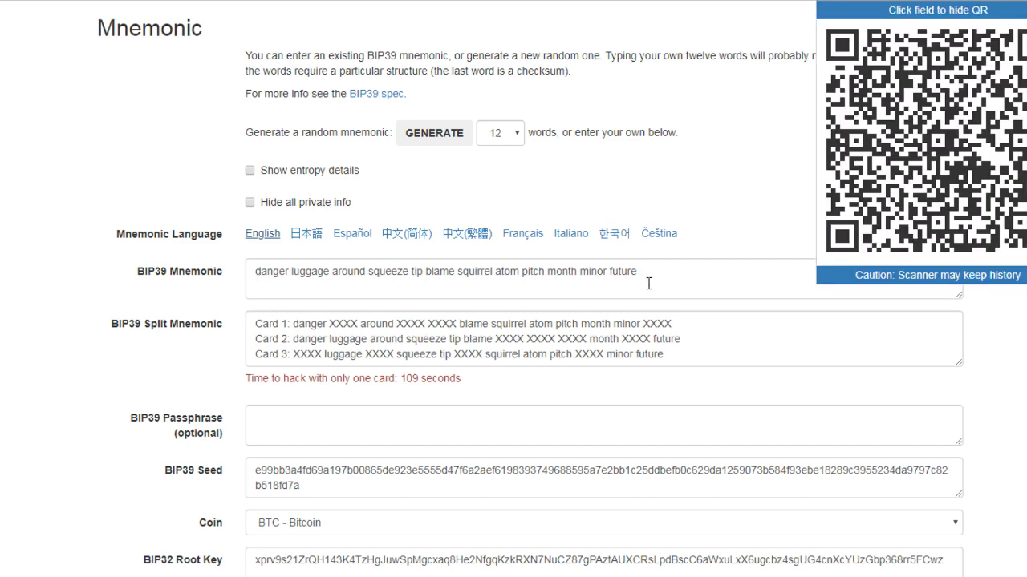
scroll(191, 315, down, 2)
- Select the first derived address at m/44'/0'/0'/0/0 and its private key
scroll(191, 319, down, 4)
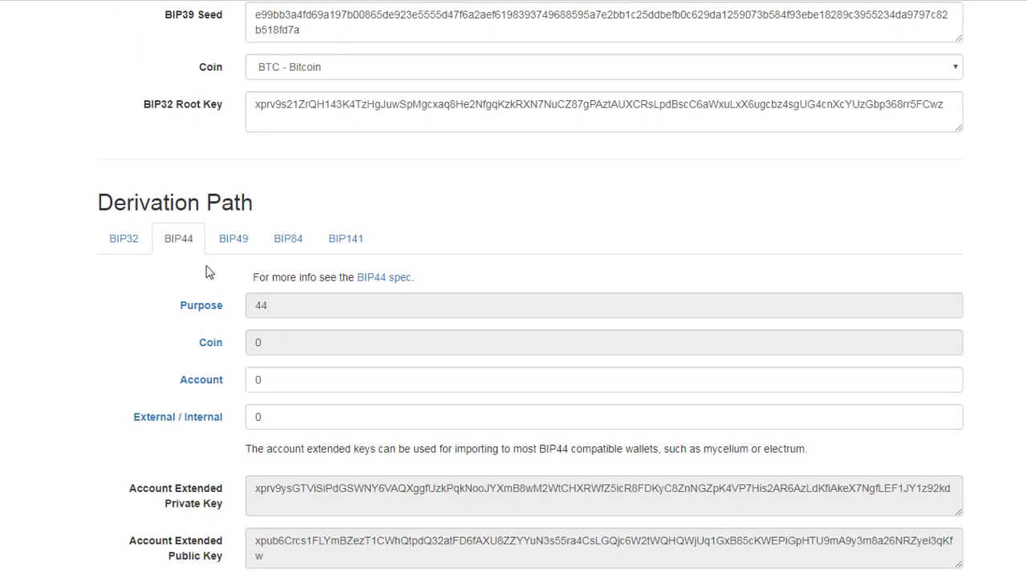
scroll(207, 272, down, 4)
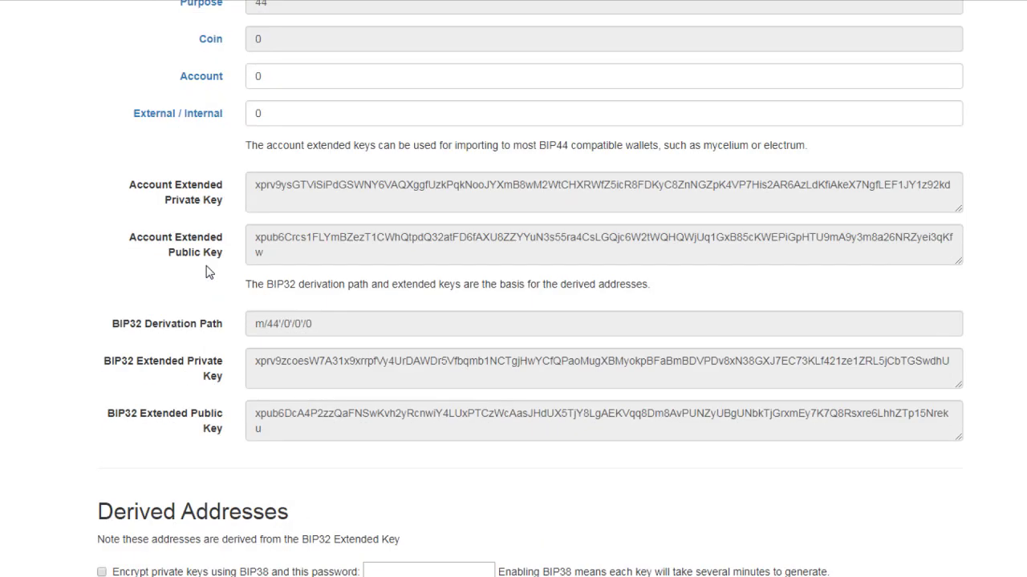
scroll(206, 273, down, 4)
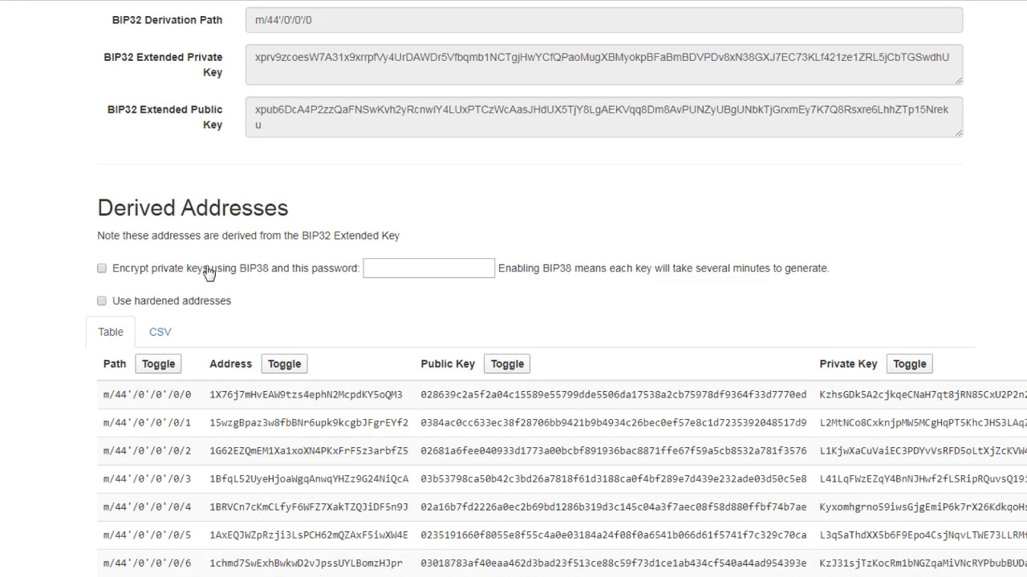
scroll(255, 298, down, 1)
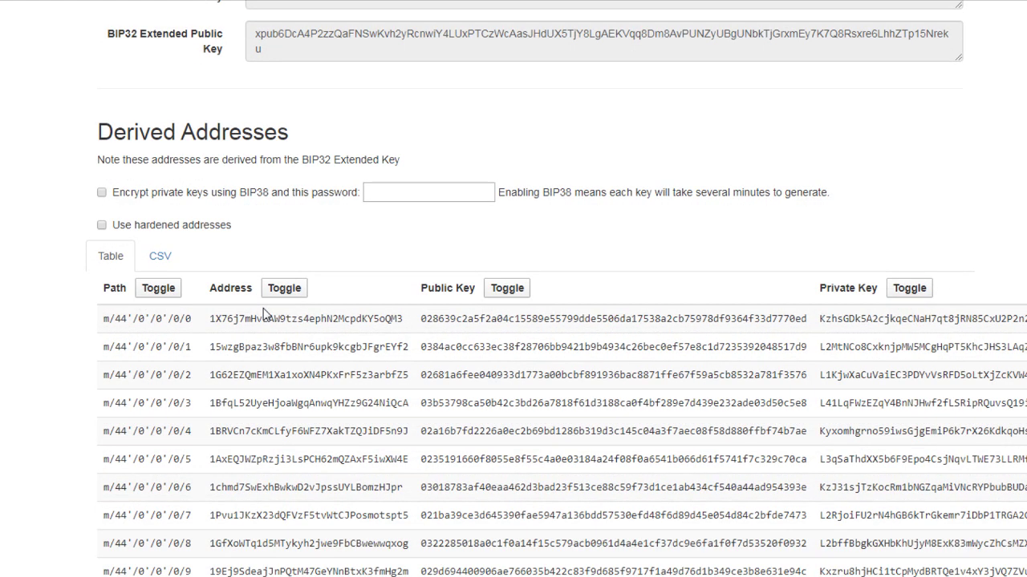
scroll(265, 313, down, 3)
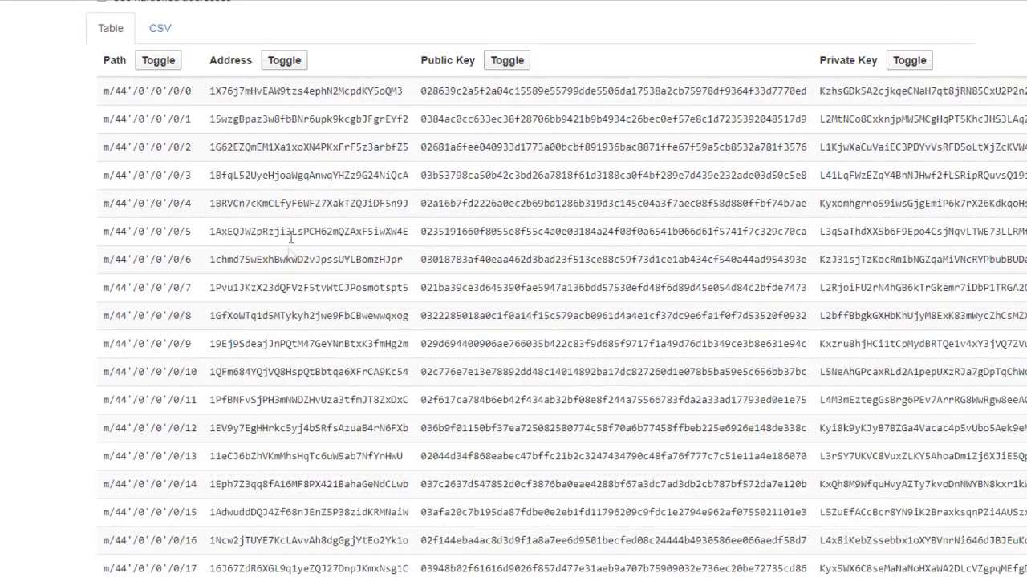
click(254, 103)
scroll(253, 102, up, 2)
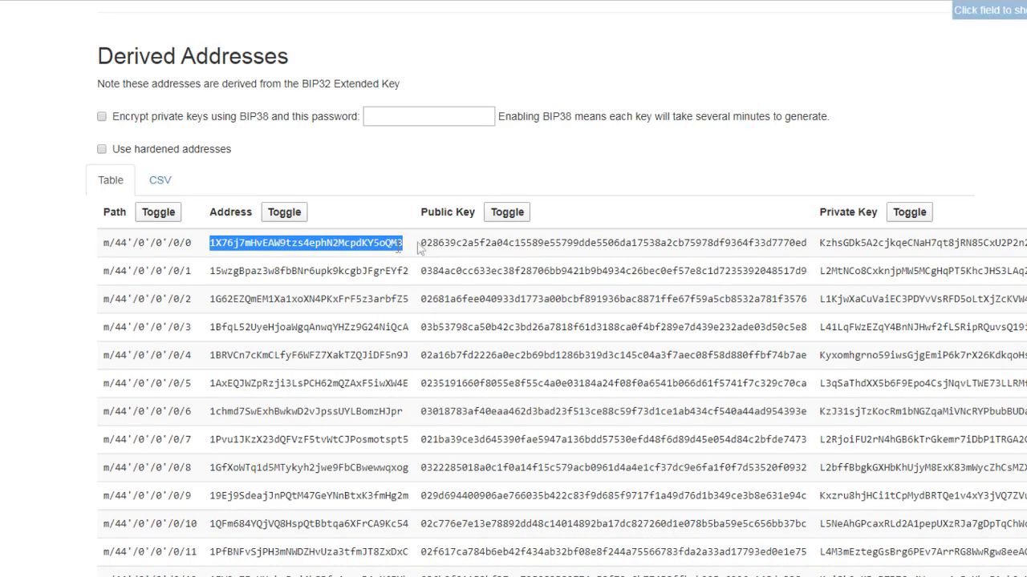
click(863, 247)
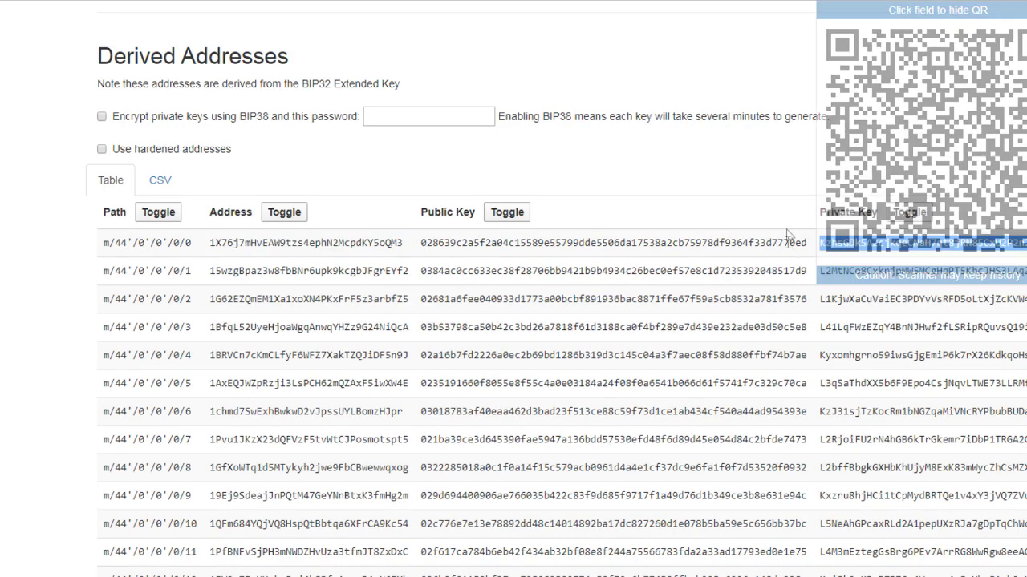
click(862, 239)
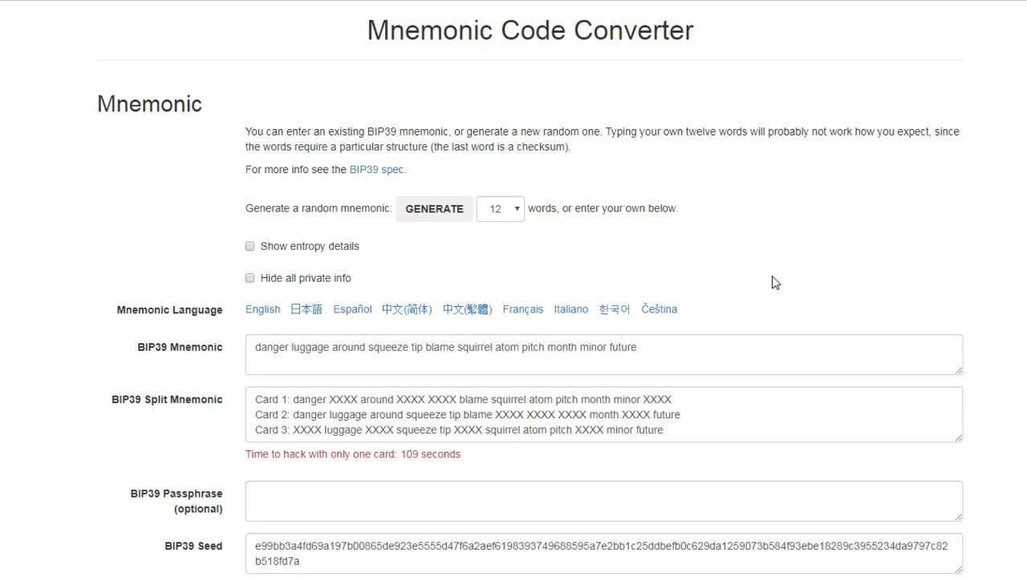
scroll(772, 281, down, 3)
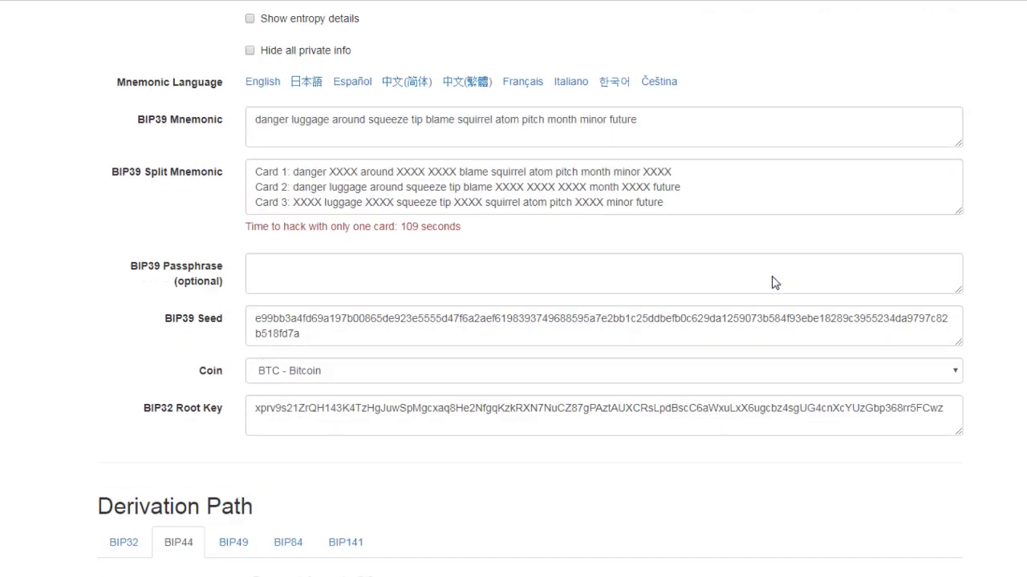
- Set the coin to ETH - Ethereum and show the BIP32 derivation path settings
click(323, 377)
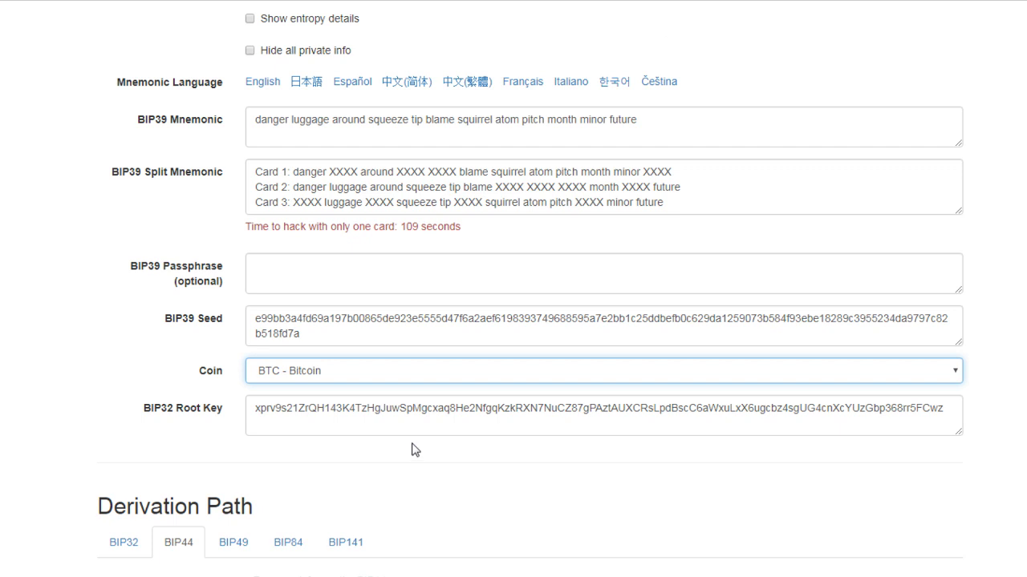
text(eth)
click(131, 552)
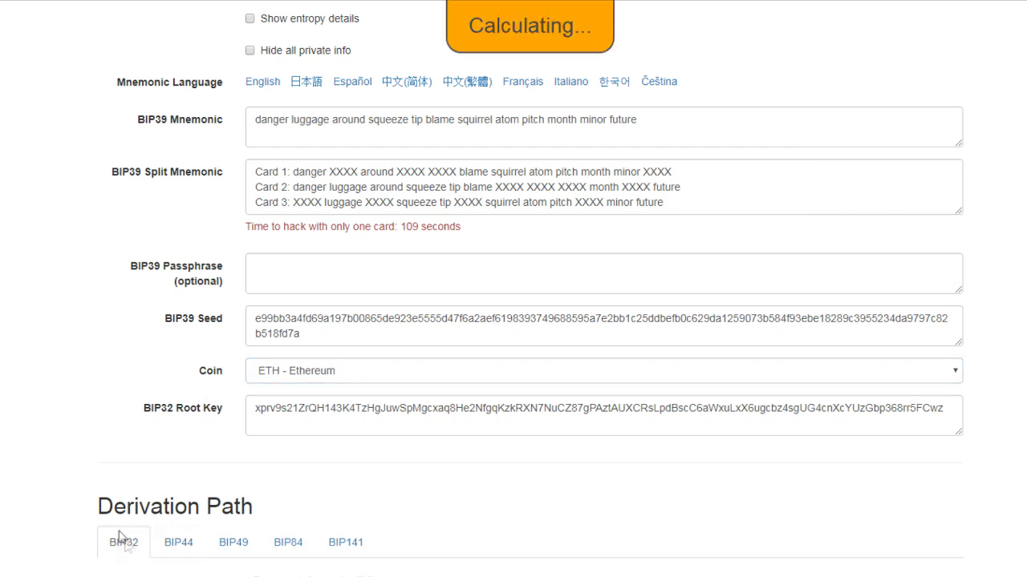
scroll(68, 393, down, 5)
scroll(68, 393, down, 5)
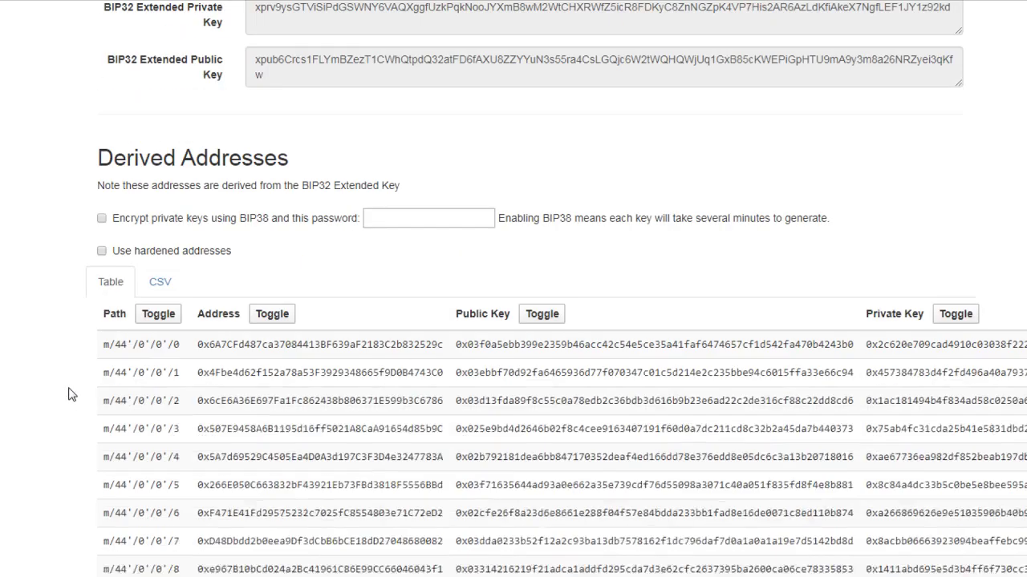
scroll(70, 393, down, 1)
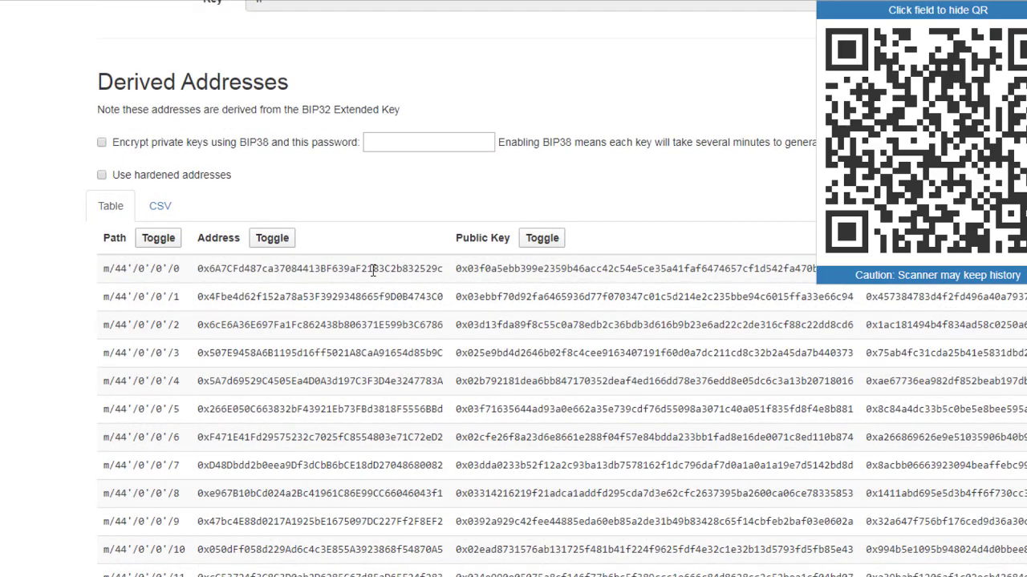
mouse_move(653, 465)
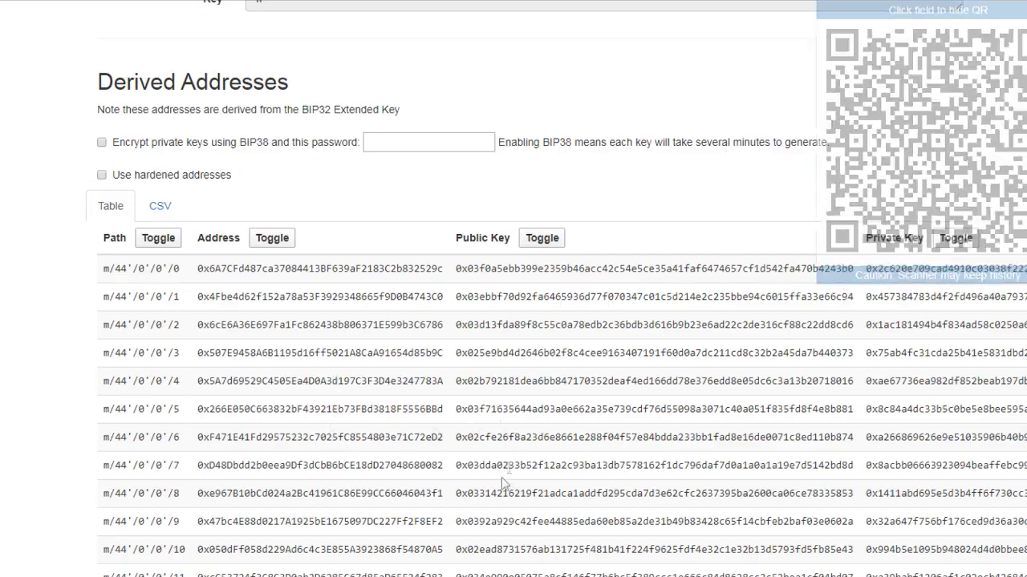
scroll(289, 286, down, 3)
scroll(289, 286, up, 2)
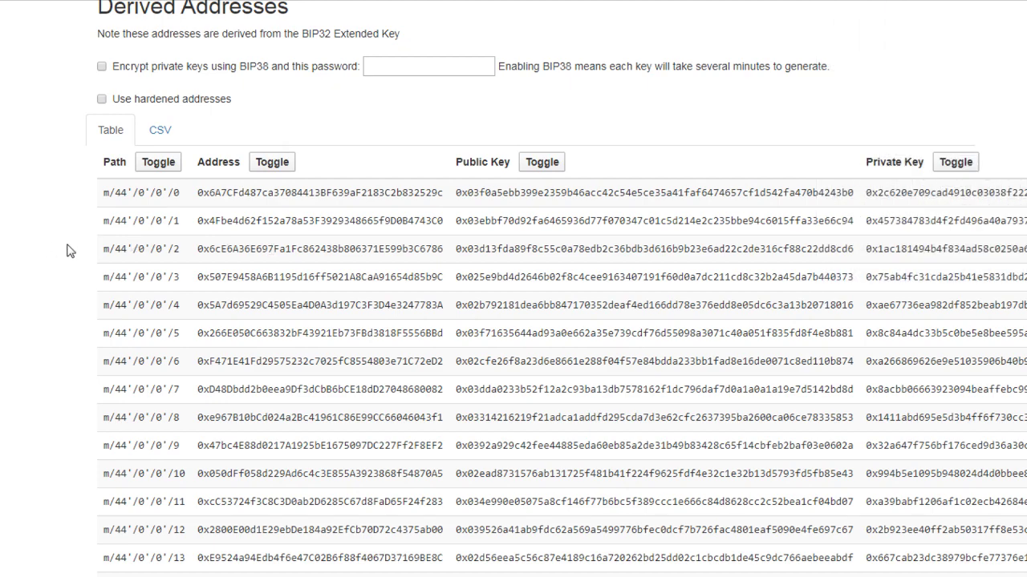
scroll(68, 256, up, 6)
scroll(69, 253, up, 4)
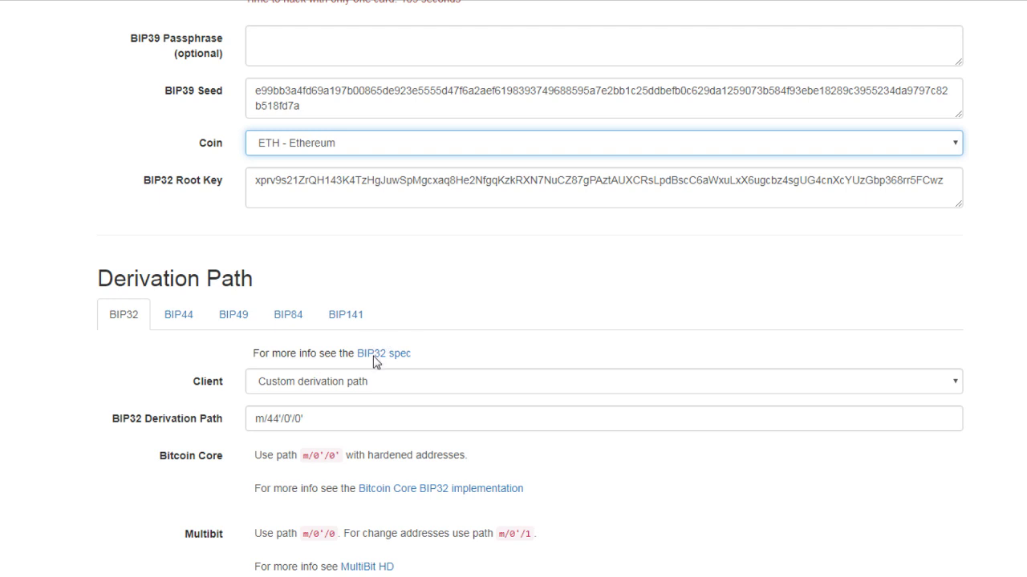
- Switch the coin from ETH - Ethereum to POA - Poa
key(p)
key(o)
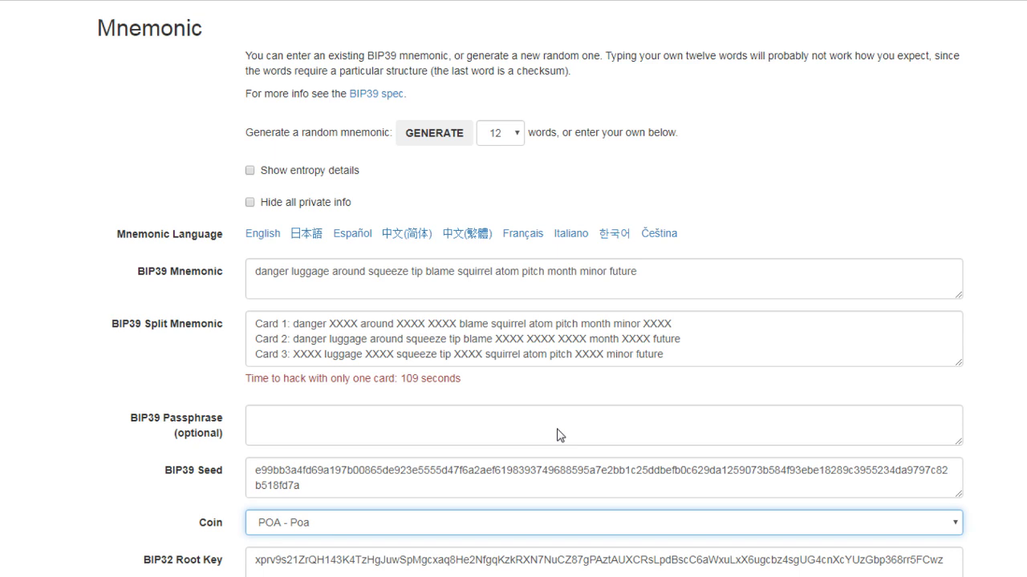
- Select GRS - Groestlcoin as the coin and review the derived GRS addresses
text(grs)
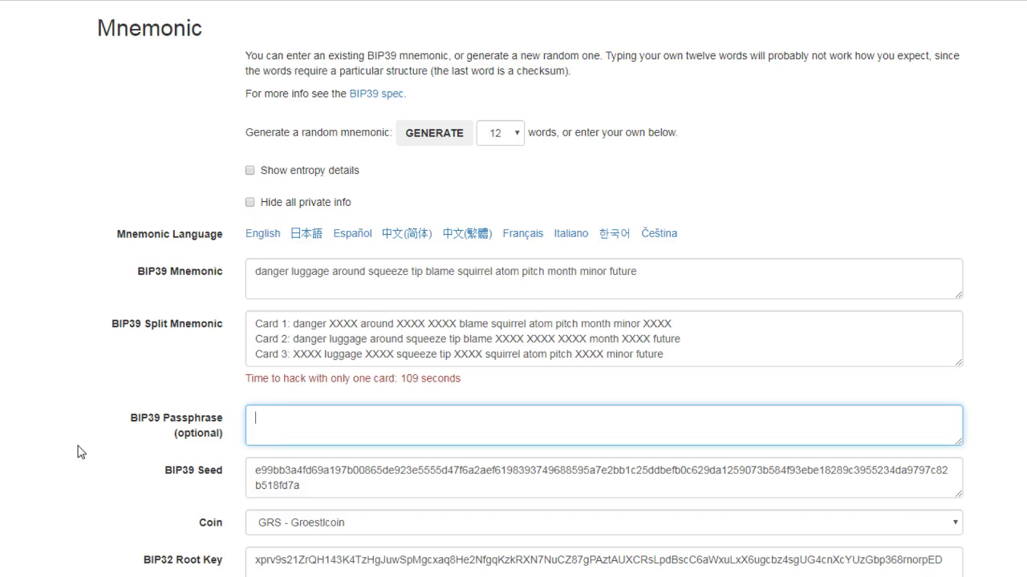
scroll(80, 453, down, 10)
scroll(80, 449, down, 5)
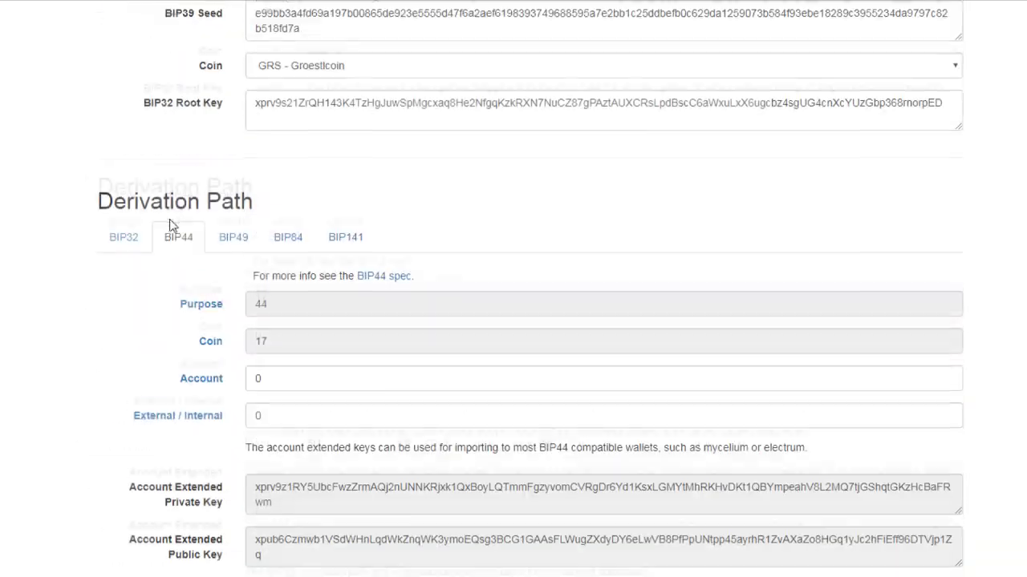
scroll(175, 242, down, 5)
scroll(142, 313, down, 5)
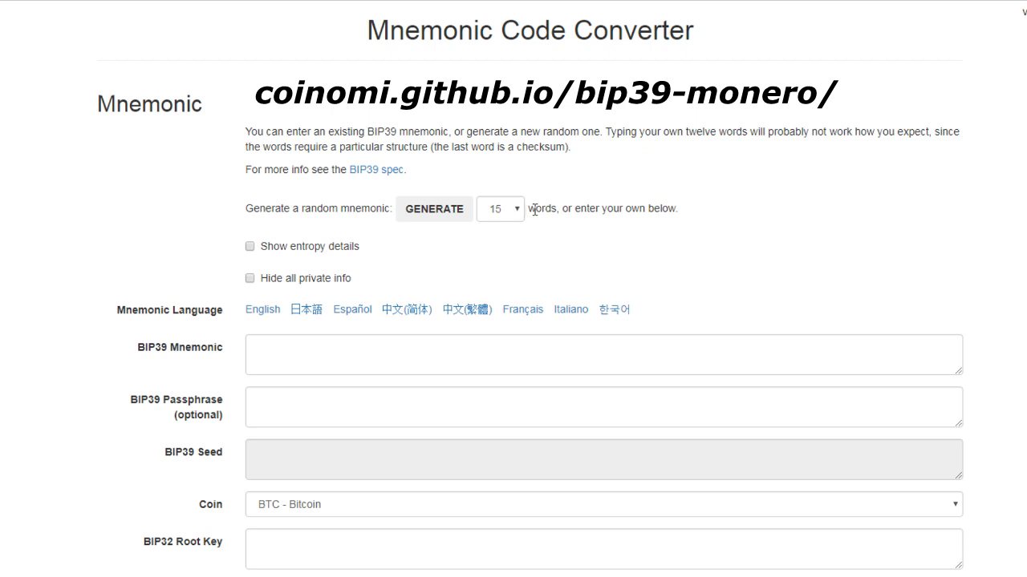
- Choose XMR - Monero as the coin and generate a new English mnemonic
click(509, 218)
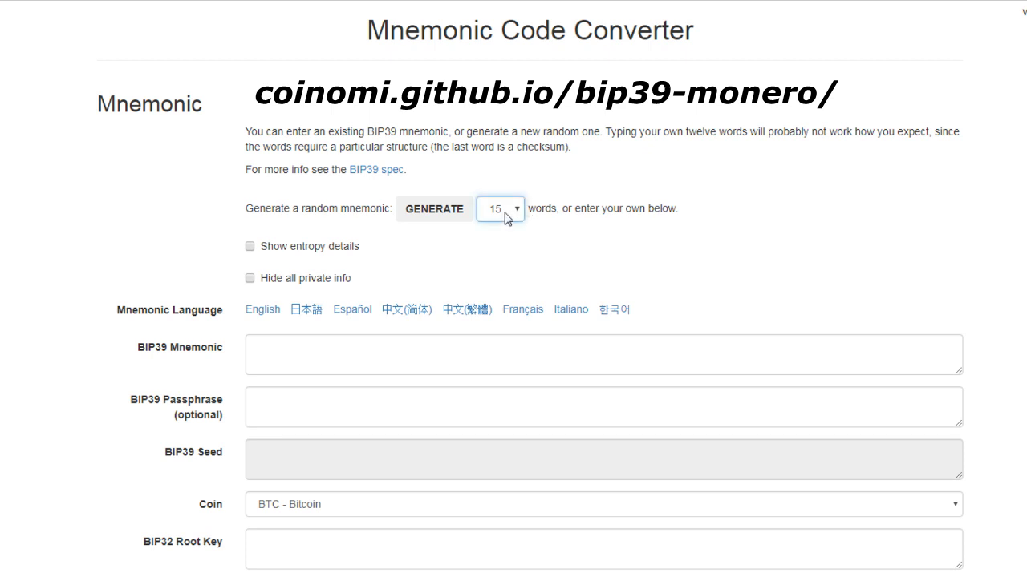
click(462, 506)
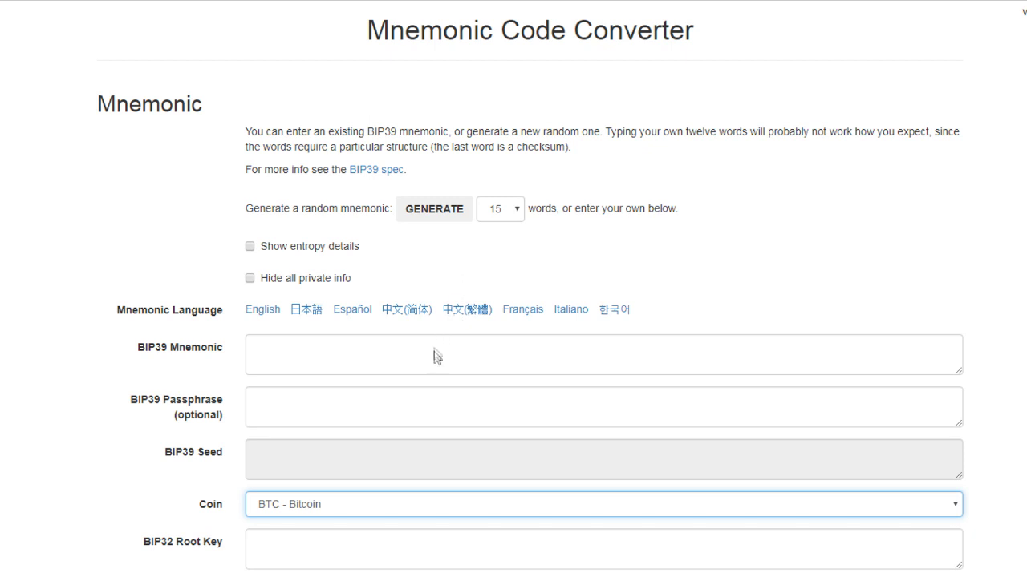
key(x)
click(260, 315)
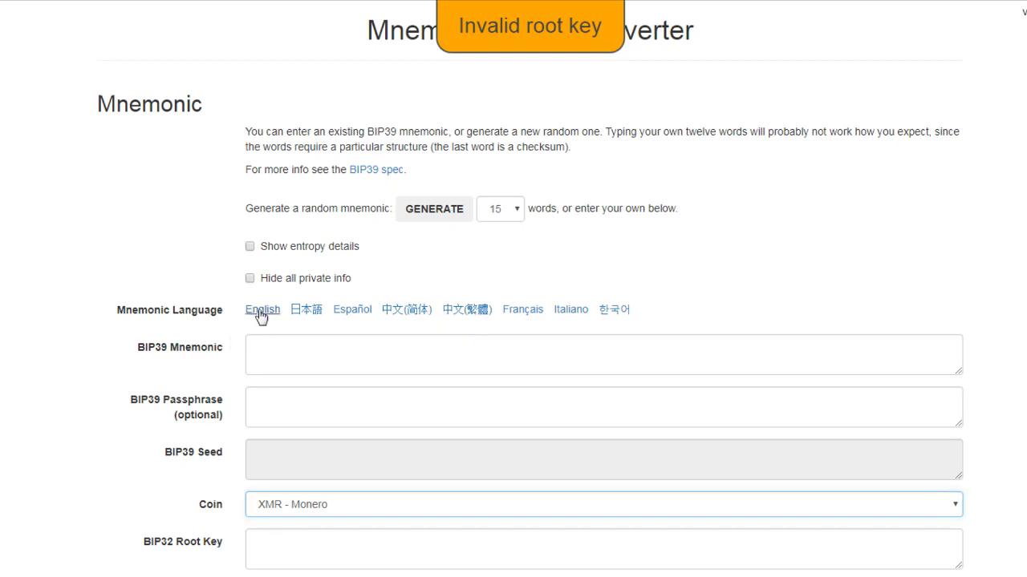
scroll(98, 321, down, 1)
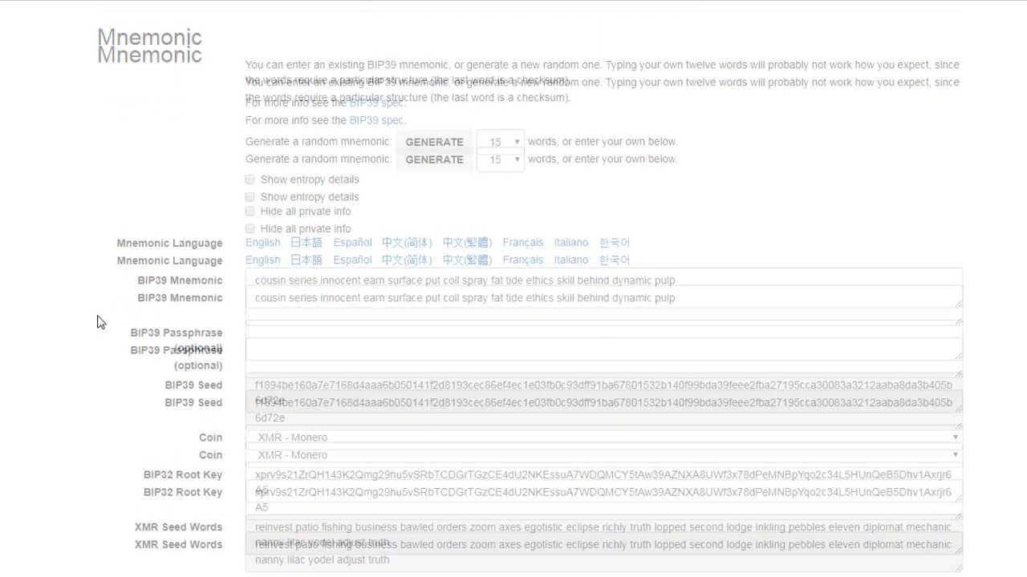
scroll(98, 321, down, 8)
scroll(98, 320, down, 5)
scroll(98, 321, down, 3)
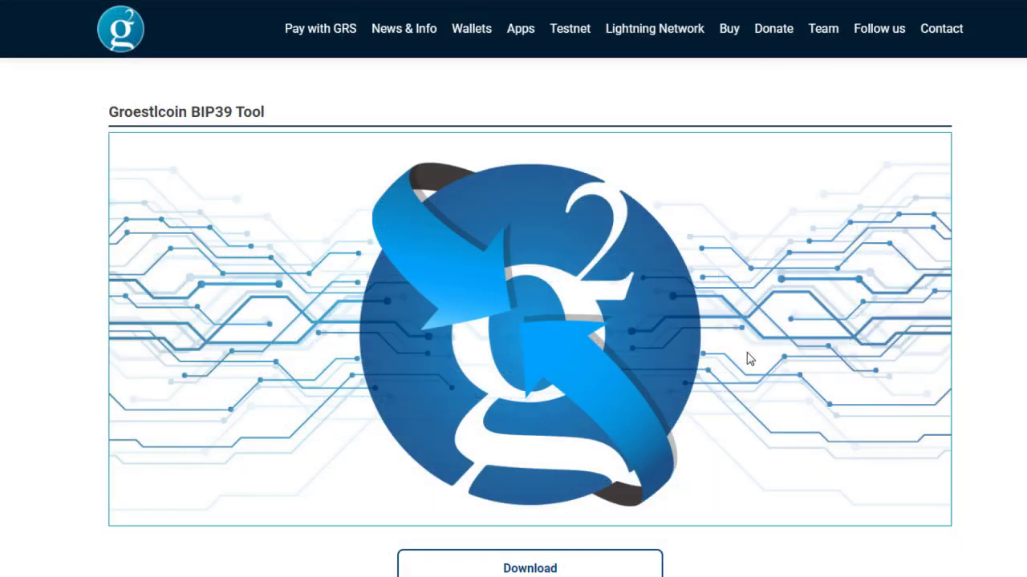
scroll(764, 359, down, 4)
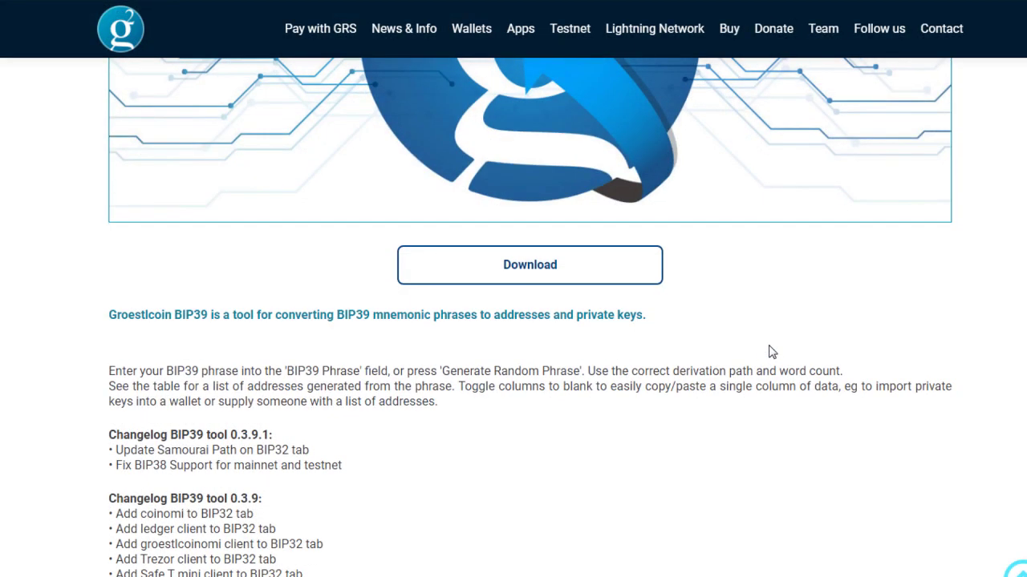
scroll(734, 341, up, 2)
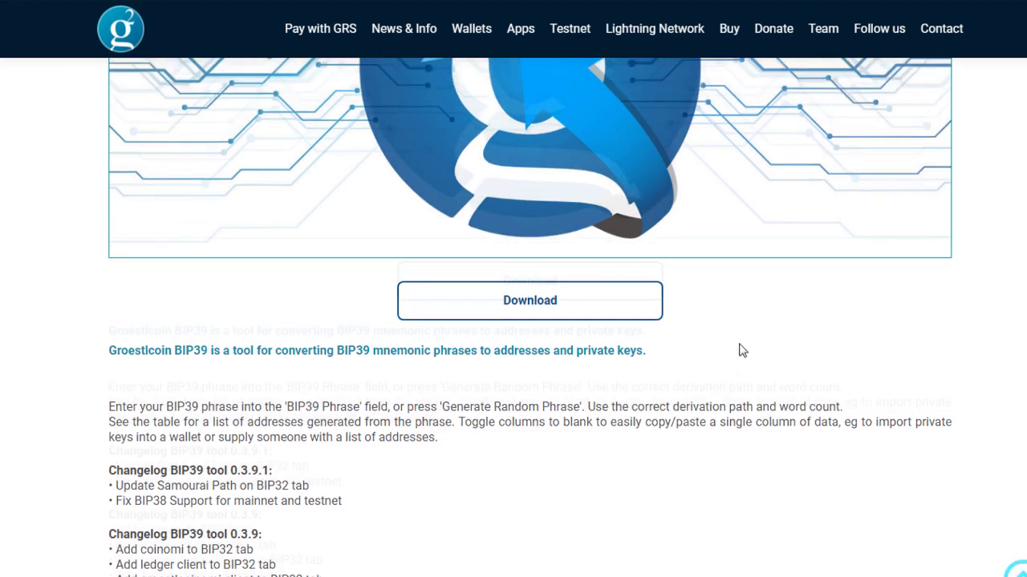
scroll(742, 360, down, 5)
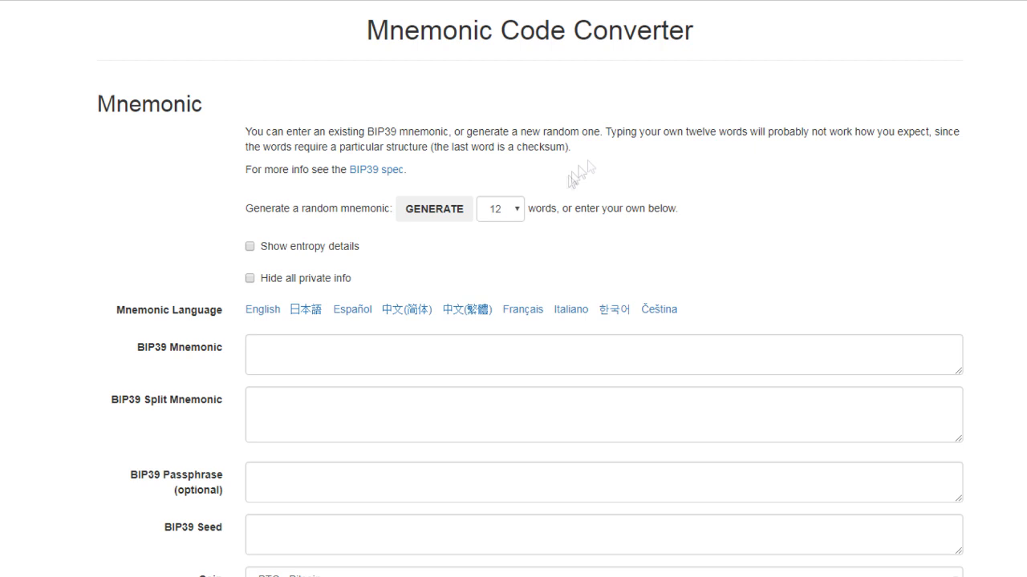
scroll(607, 181, down, 1)
- Replace the generated mnemonic with the saved 'danger luggage' phrase and hide its QR code
click(264, 273)
key(ctrl+v)
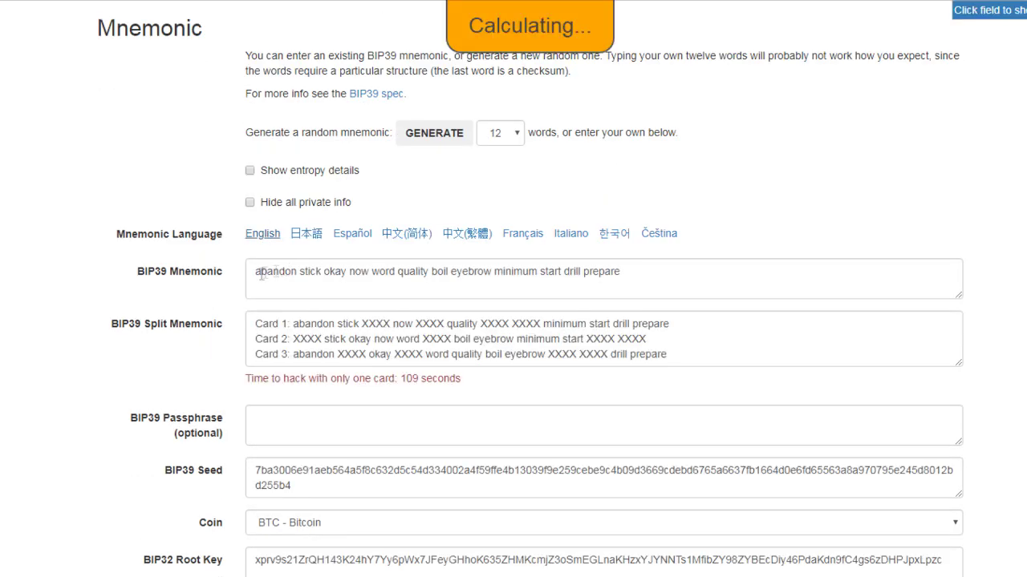
drag(258, 272, 682, 314)
key(BackSpace)
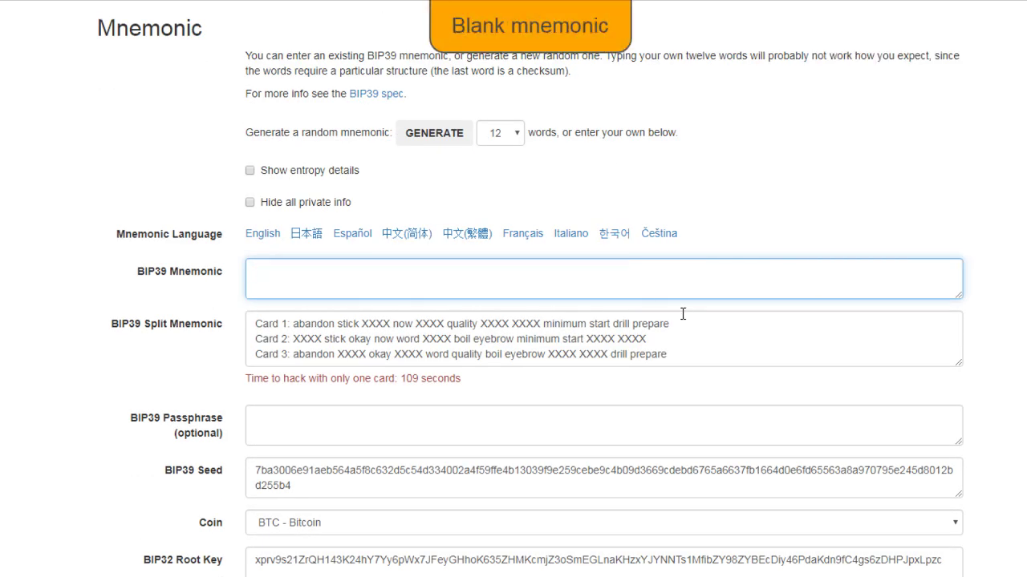
key(ctrl+v)
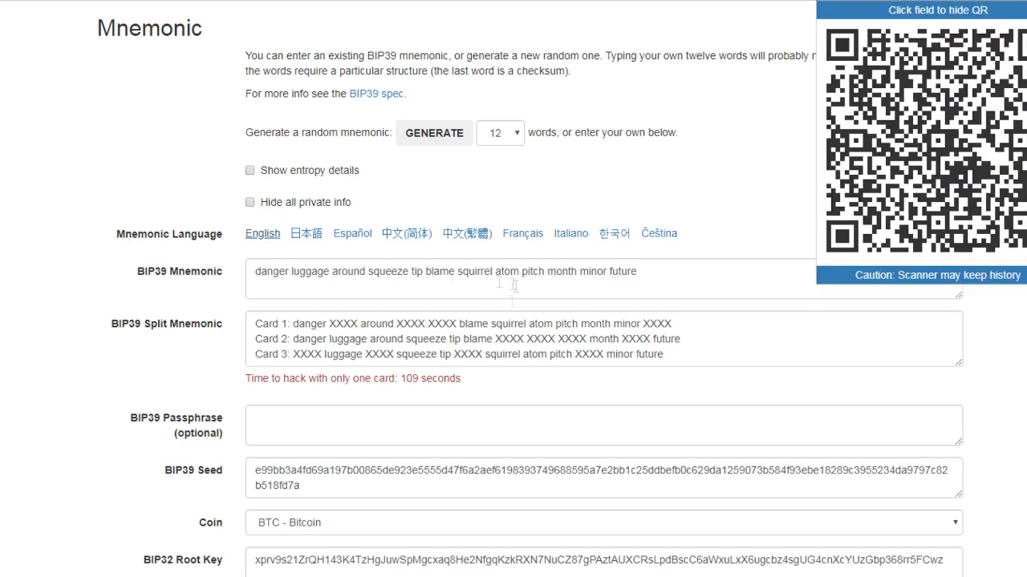
click(646, 271)
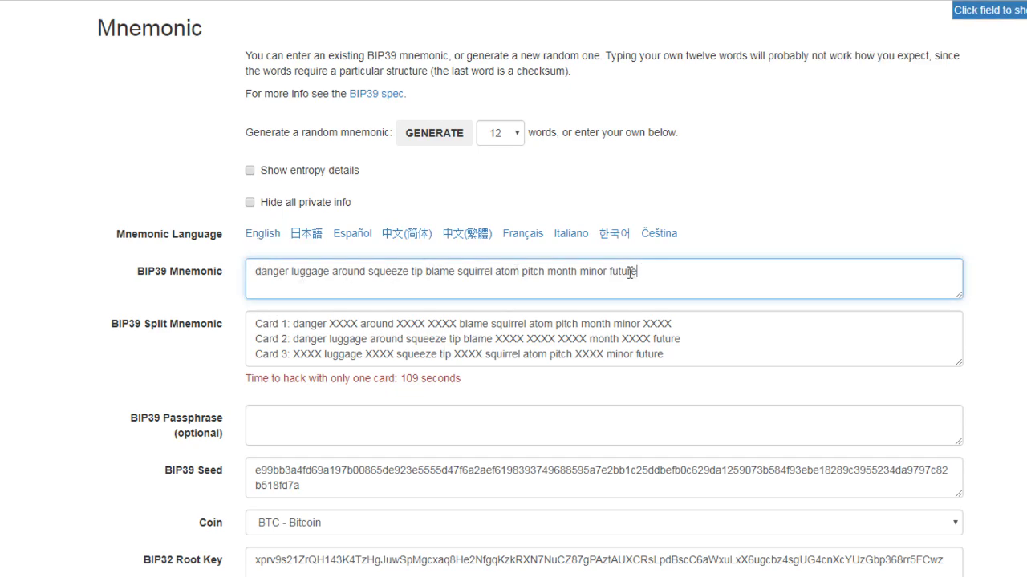
- Select the first derived Bitcoin address in the Derived Addresses table
scroll(186, 301, down, 2)
scroll(186, 302, down, 4)
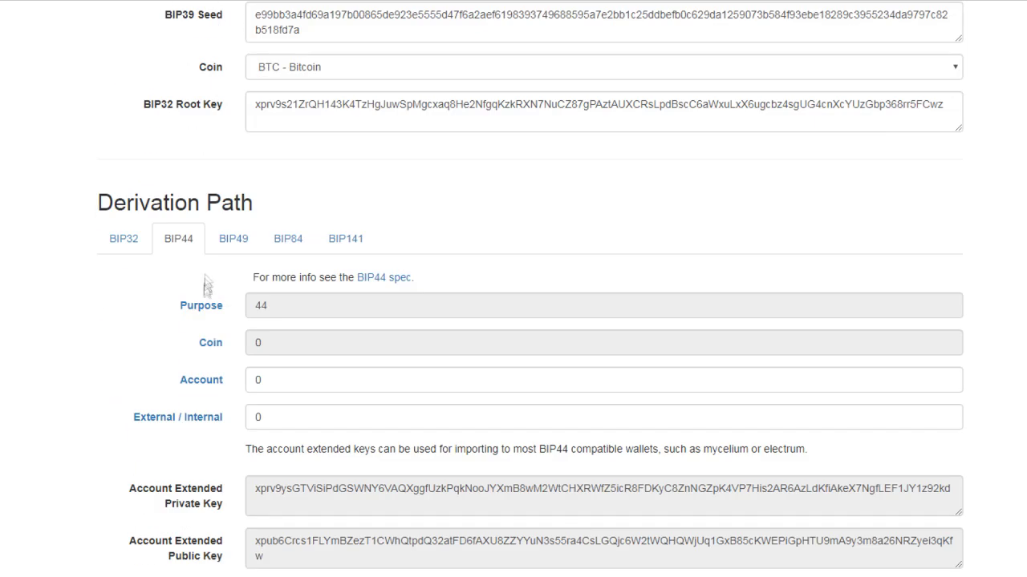
scroll(207, 270, down, 4)
scroll(216, 272, down, 4)
scroll(247, 295, down, 1)
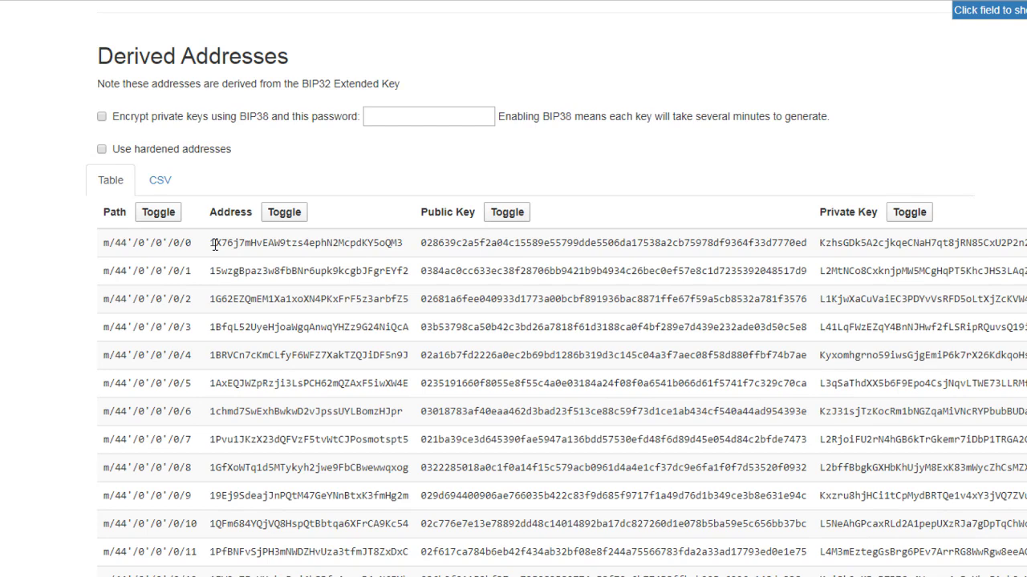
drag(212, 244, 401, 248)
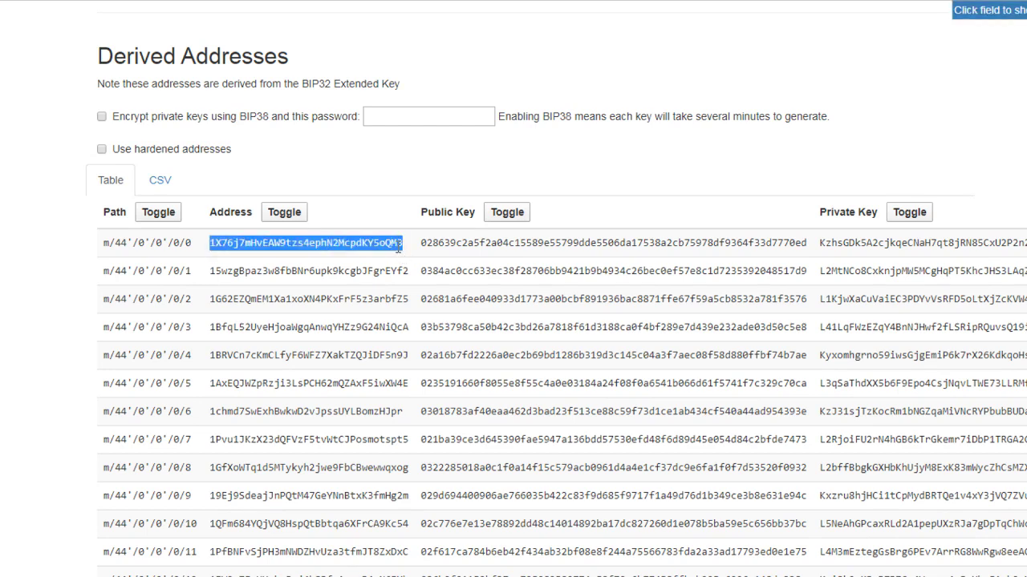